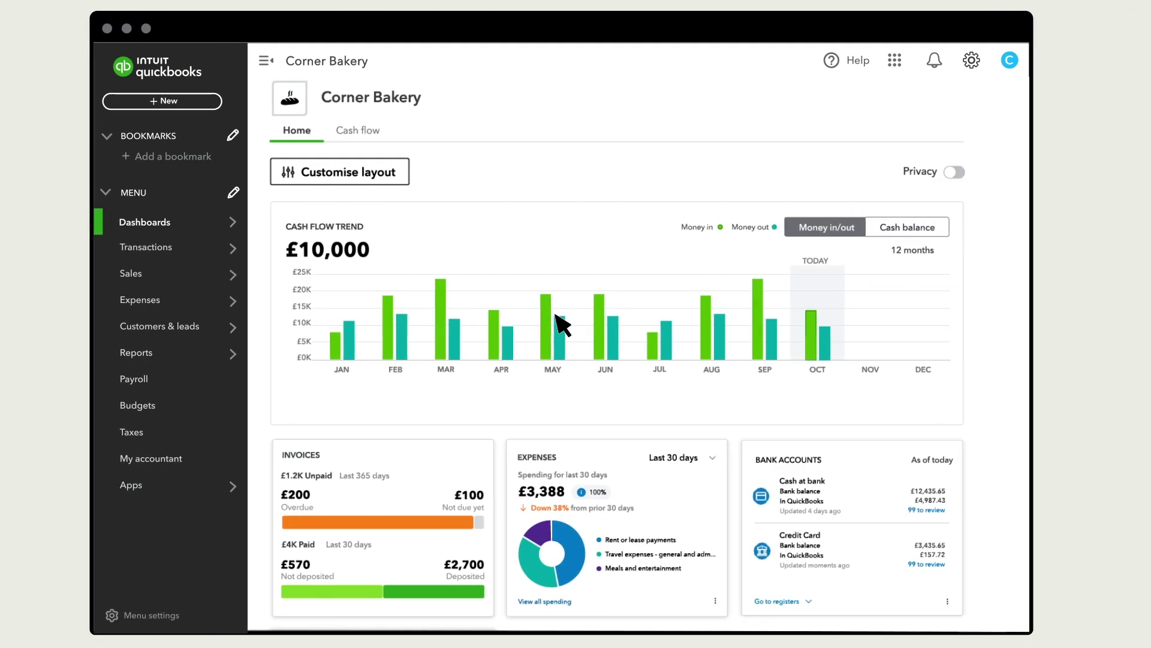
# - Go to Sales > Products & services and show the New item type choices
pyautogui.moveTo(163, 276)
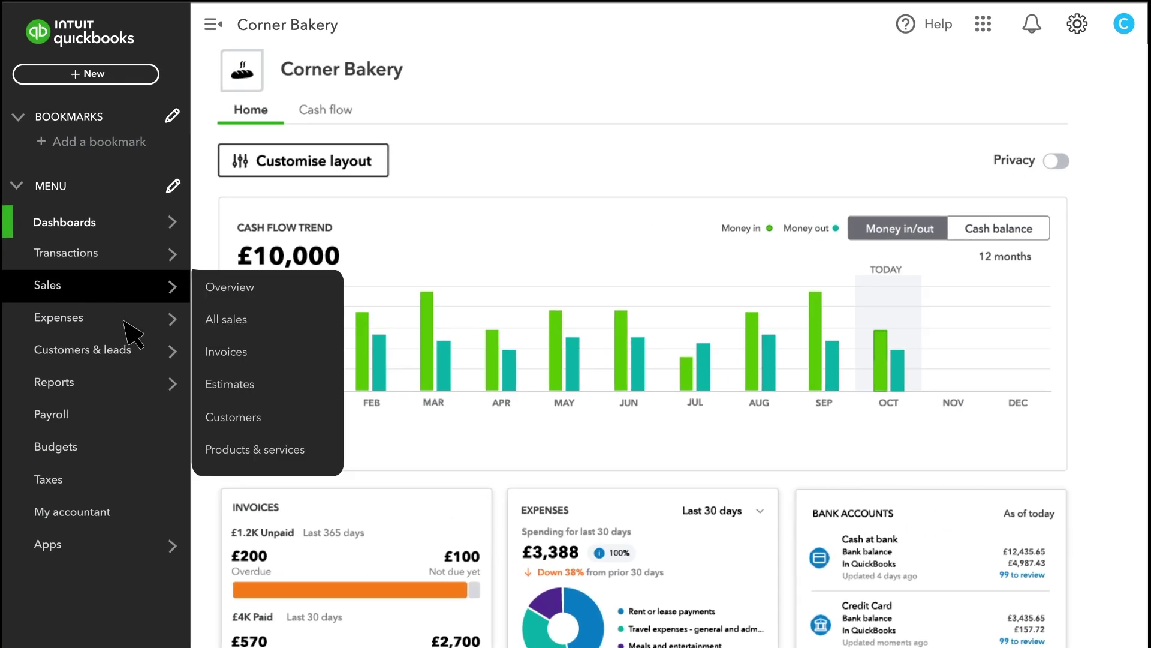
pyautogui.click(281, 454)
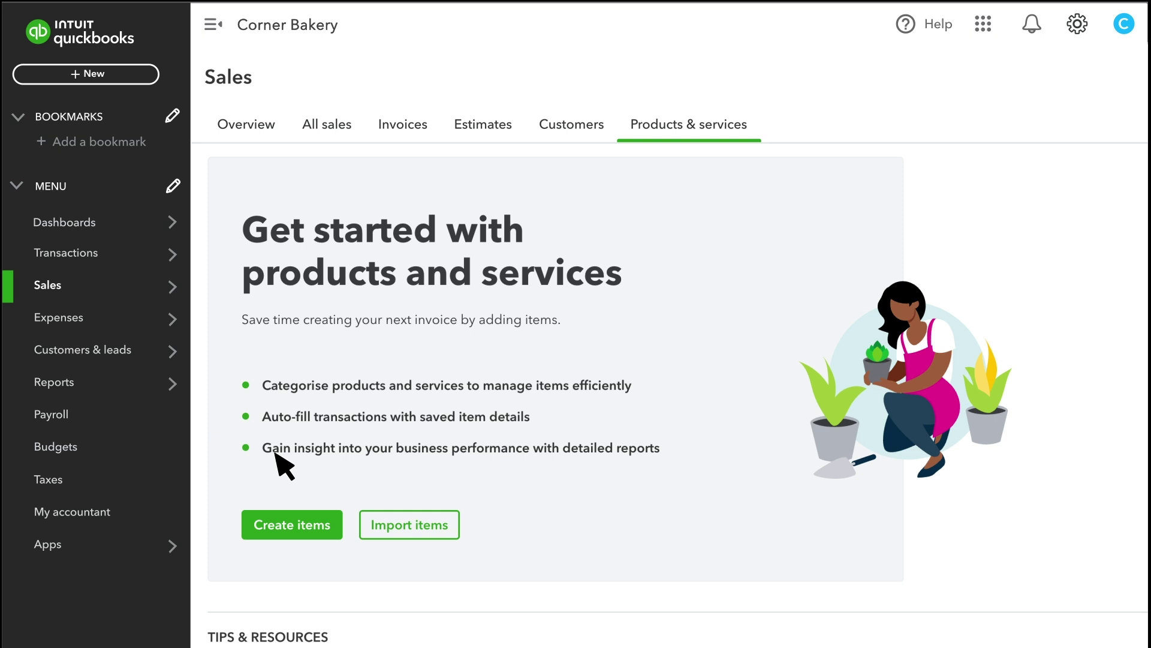
pyautogui.click(304, 533)
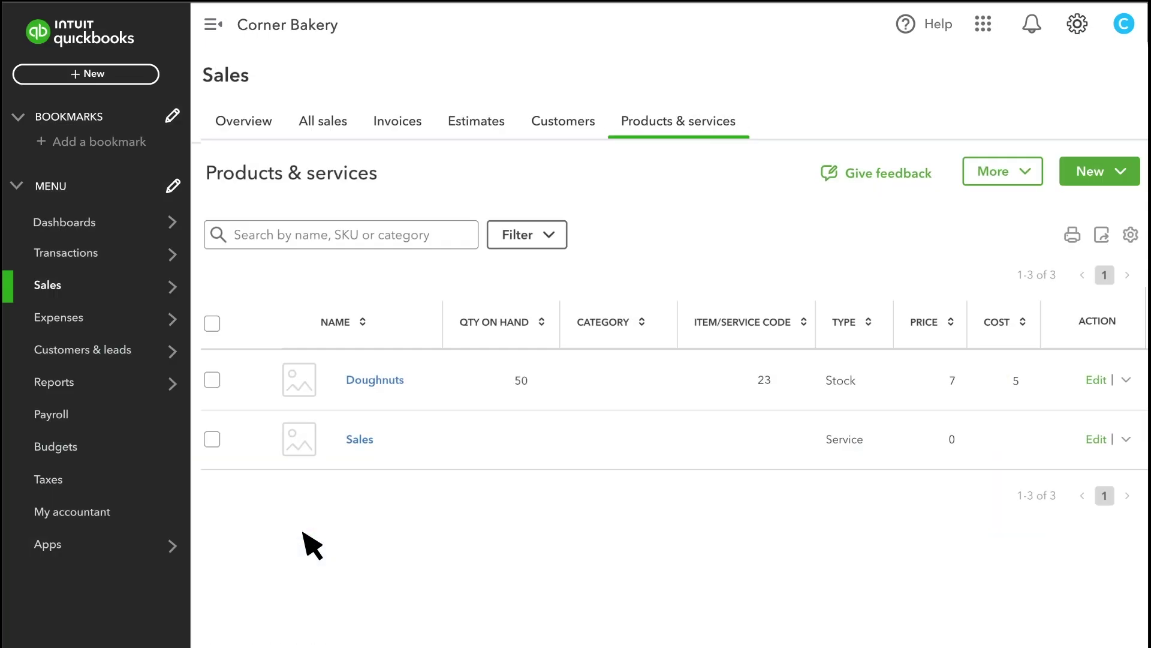
pyautogui.click(1120, 160)
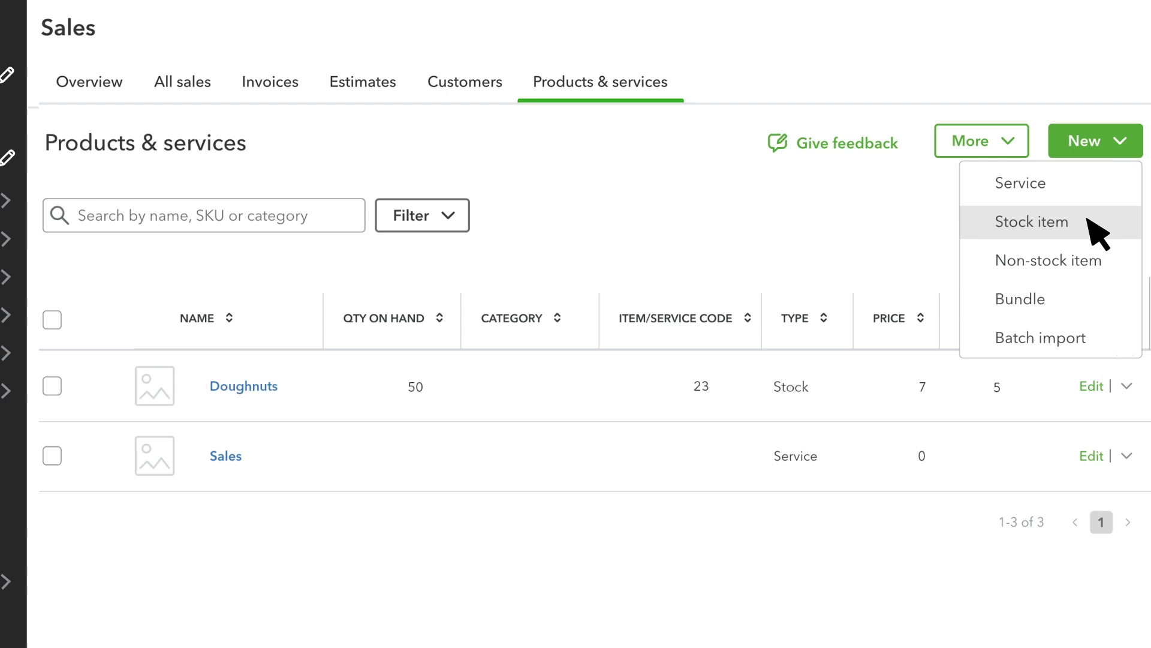
# - Start a new service named Catering with item code 24
pyautogui.click(1038, 185)
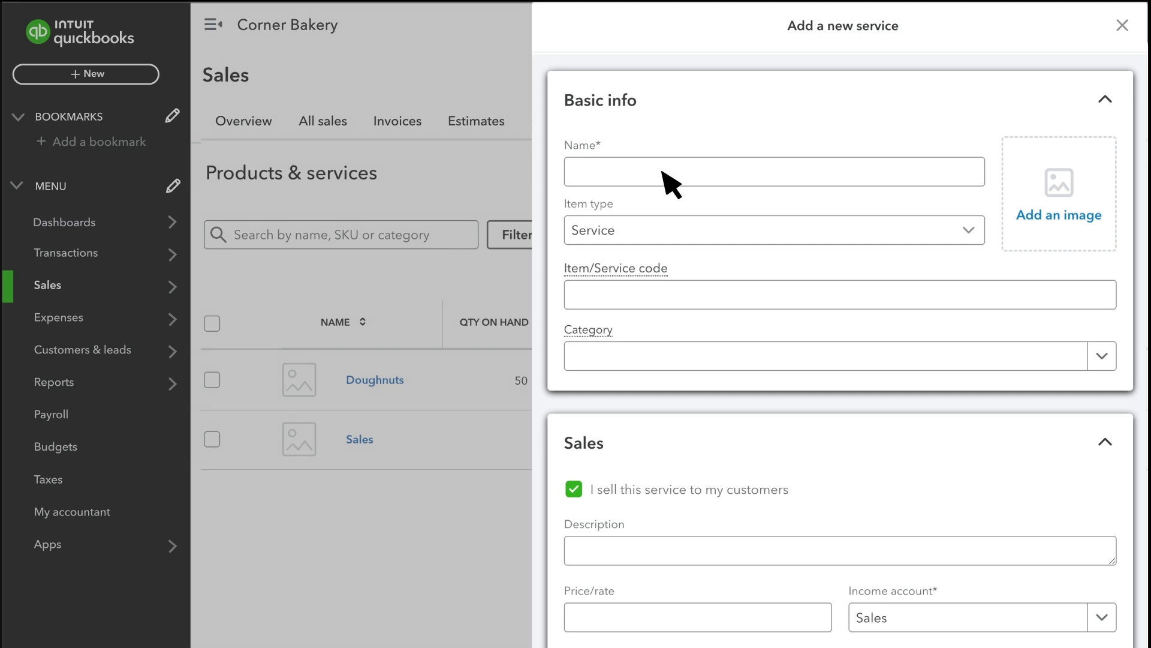
pyautogui.write('Catering')
pyautogui.click(620, 294)
pyautogui.write('24')
# - Add a new Catering services category and sales description Catering
pyautogui.click(725, 359)
pyautogui.write('Catering services')
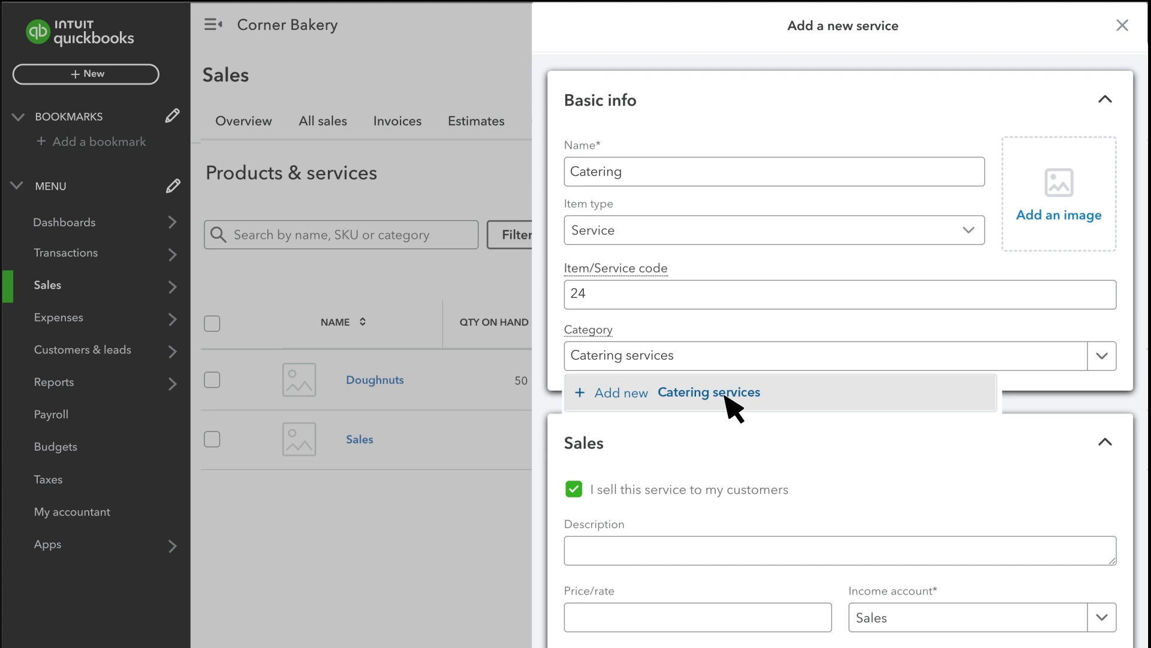
pyautogui.click(732, 401)
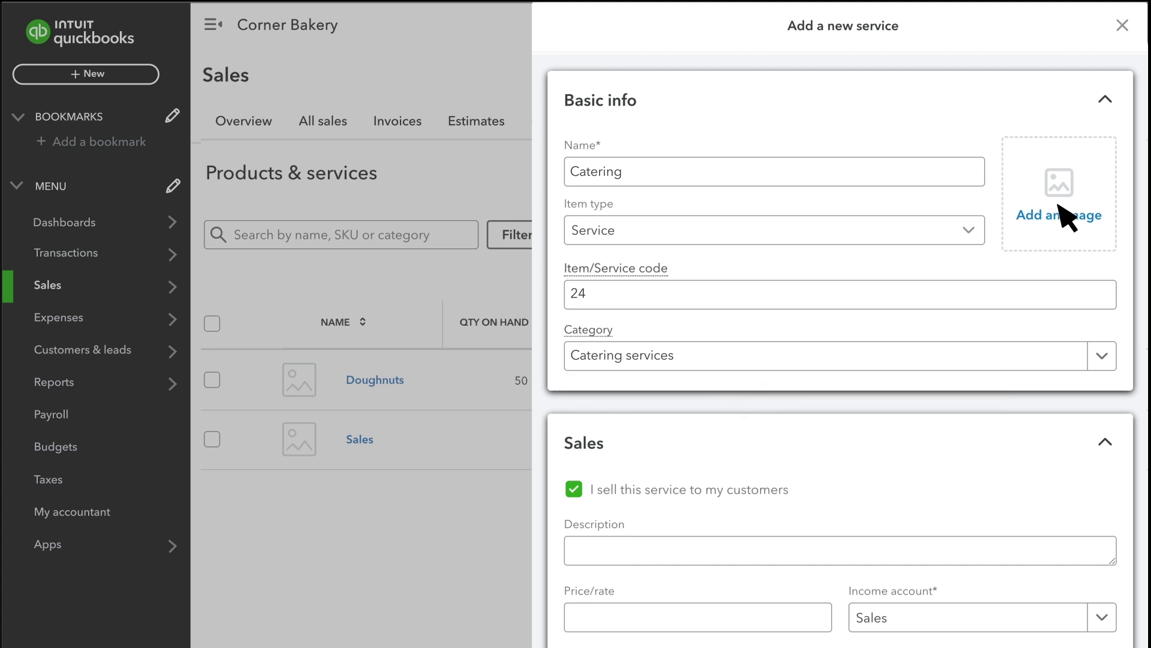
pyautogui.click(728, 554)
pyautogui.write('Catering')
pyautogui.scroll(-5, 737, 565)
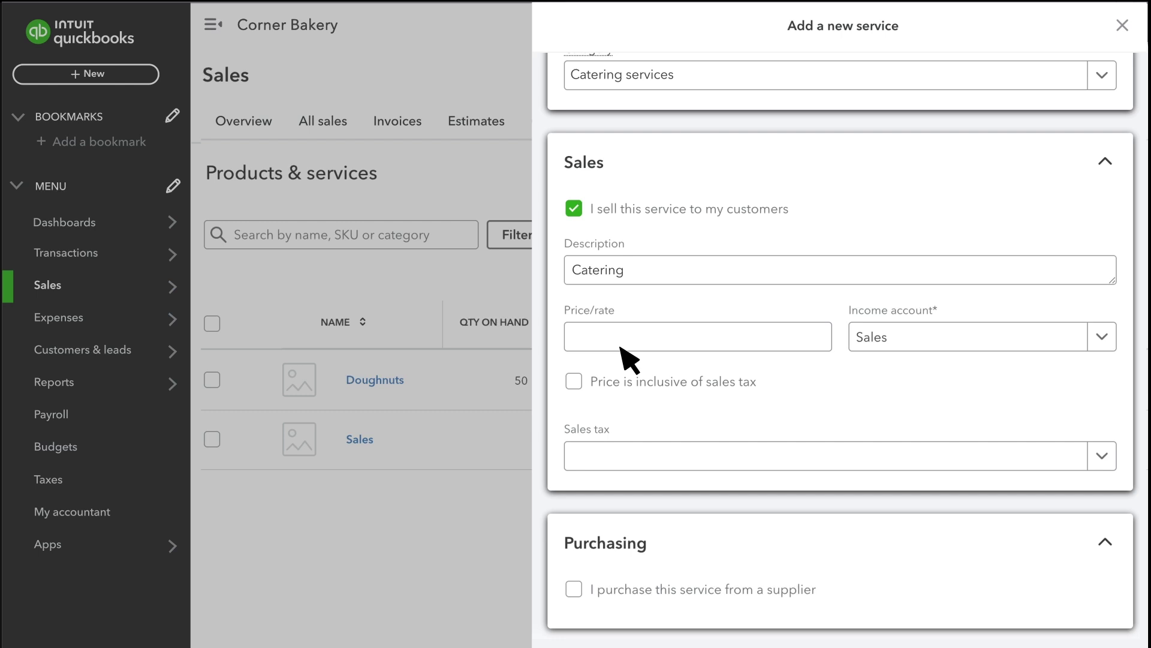
# - Set the price to 50 and add a new income account 'Catering services income'
pyautogui.click(620, 347)
pyautogui.write('50')
pyautogui.click(936, 345)
pyautogui.write('Catering services income')
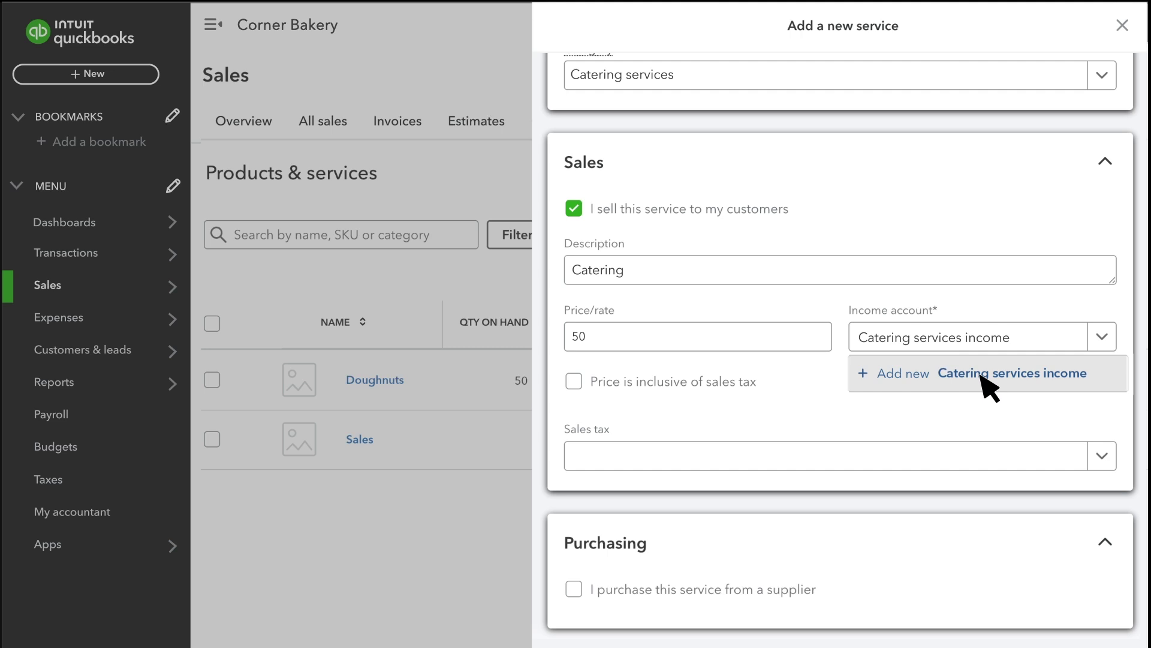
pyautogui.click(981, 376)
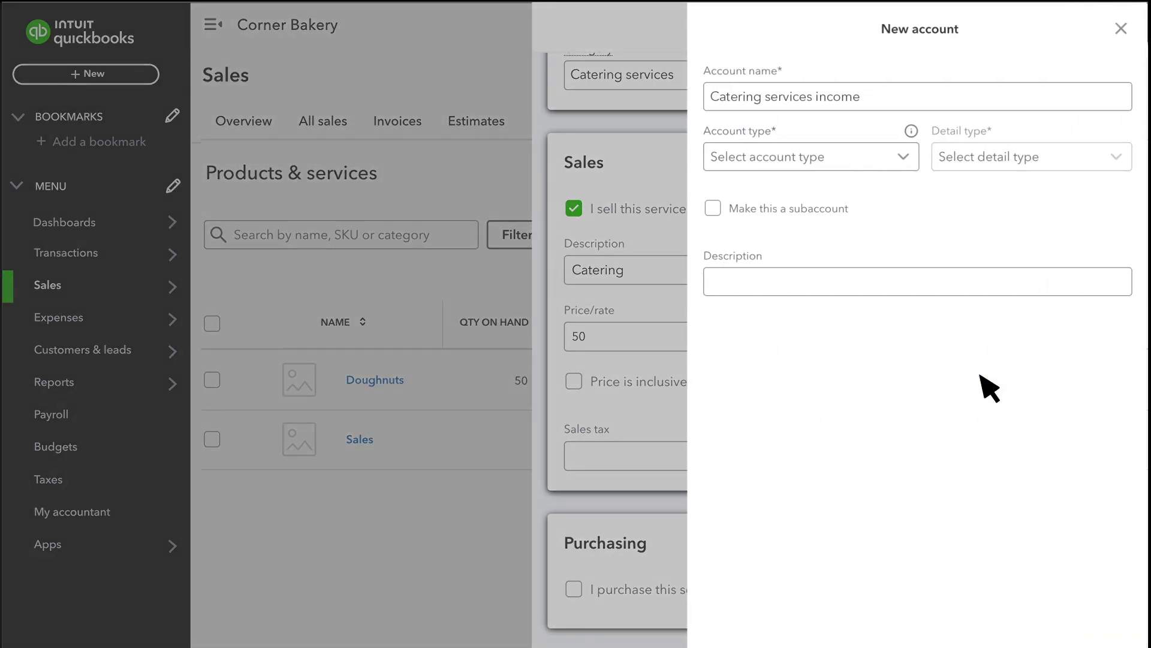
# - Save Catering services income as an Other Income, Other Miscellaneous Income account
pyautogui.click(901, 158)
pyautogui.click(837, 318)
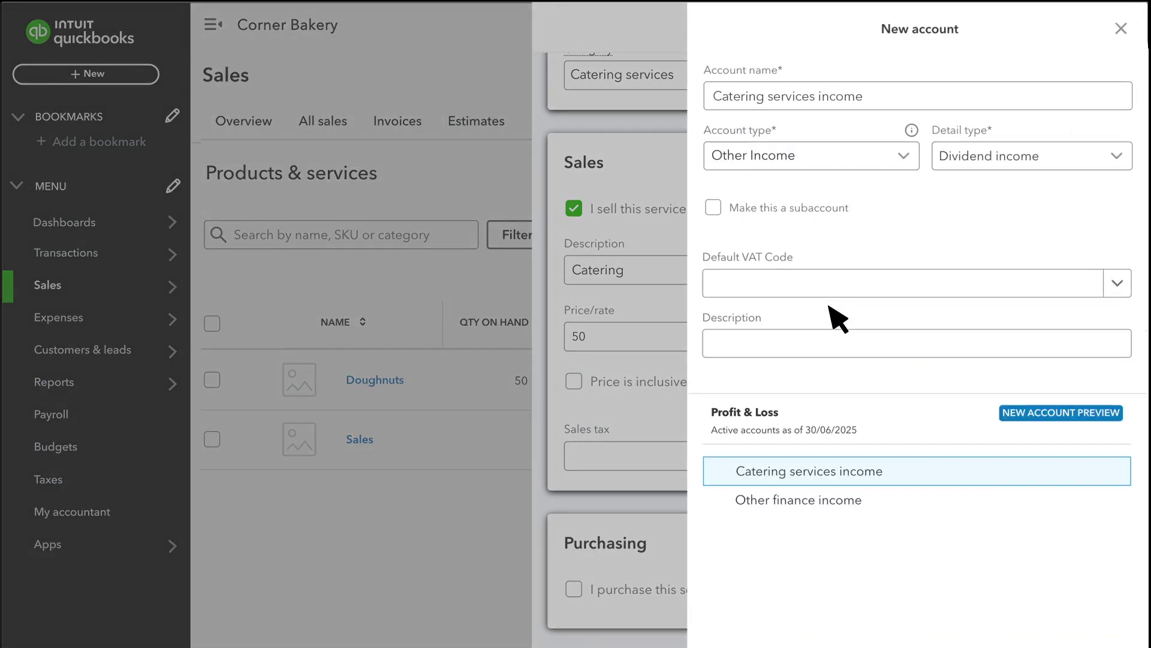
pyautogui.click(1117, 157)
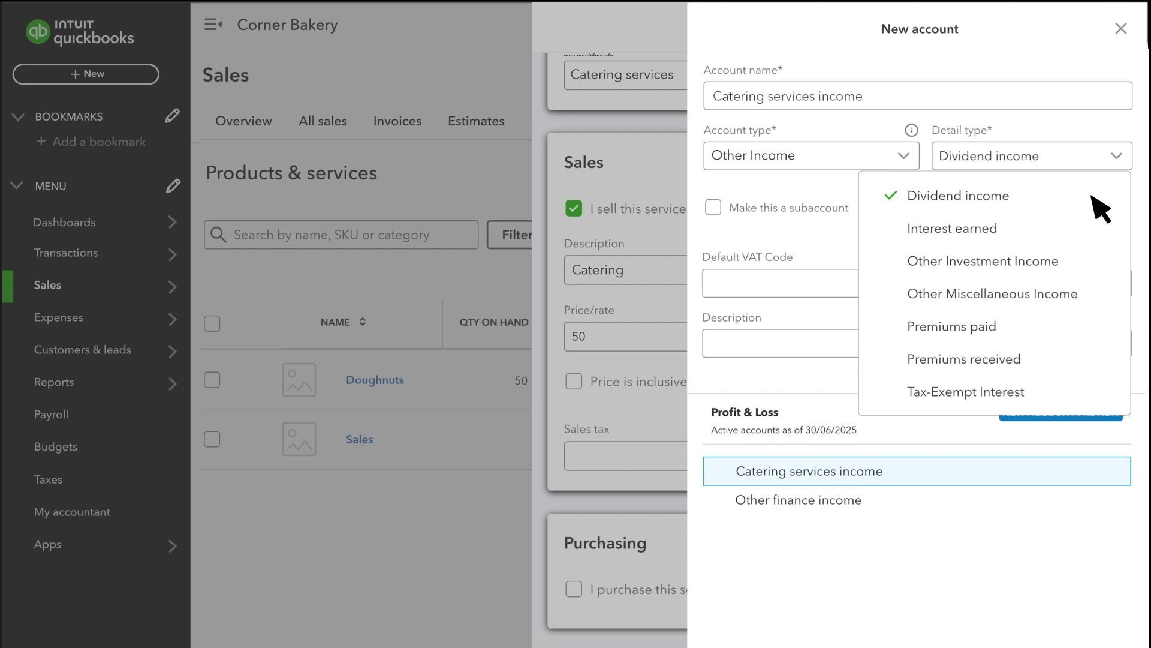
pyautogui.click(1031, 298)
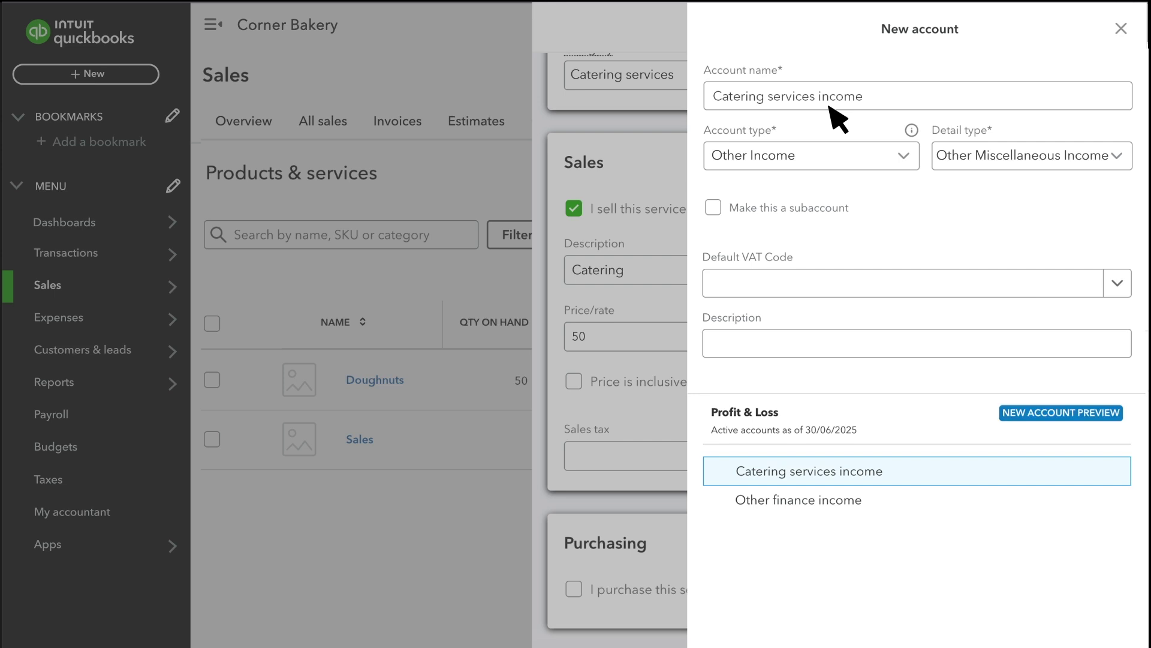
pyautogui.click(1059, 621)
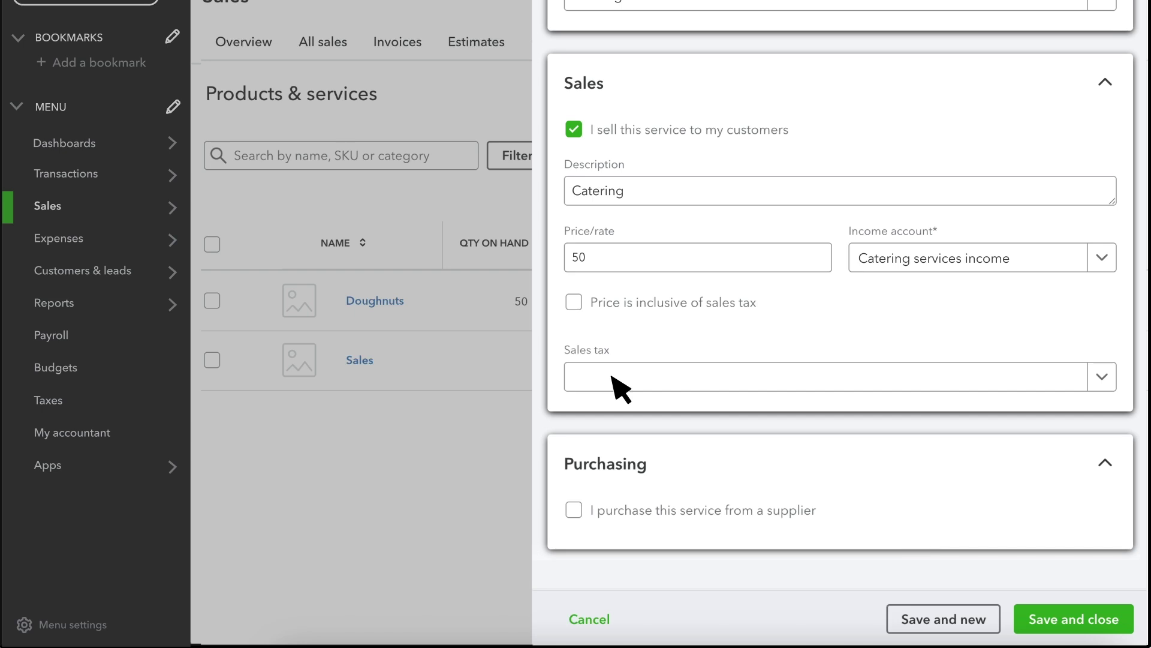
# - Leave 'I purchase this service from a supplier' unticked and save the Catering service
pyautogui.click(574, 510)
pyautogui.scroll(-3, 600, 504)
pyautogui.scroll(-1, 815, 378)
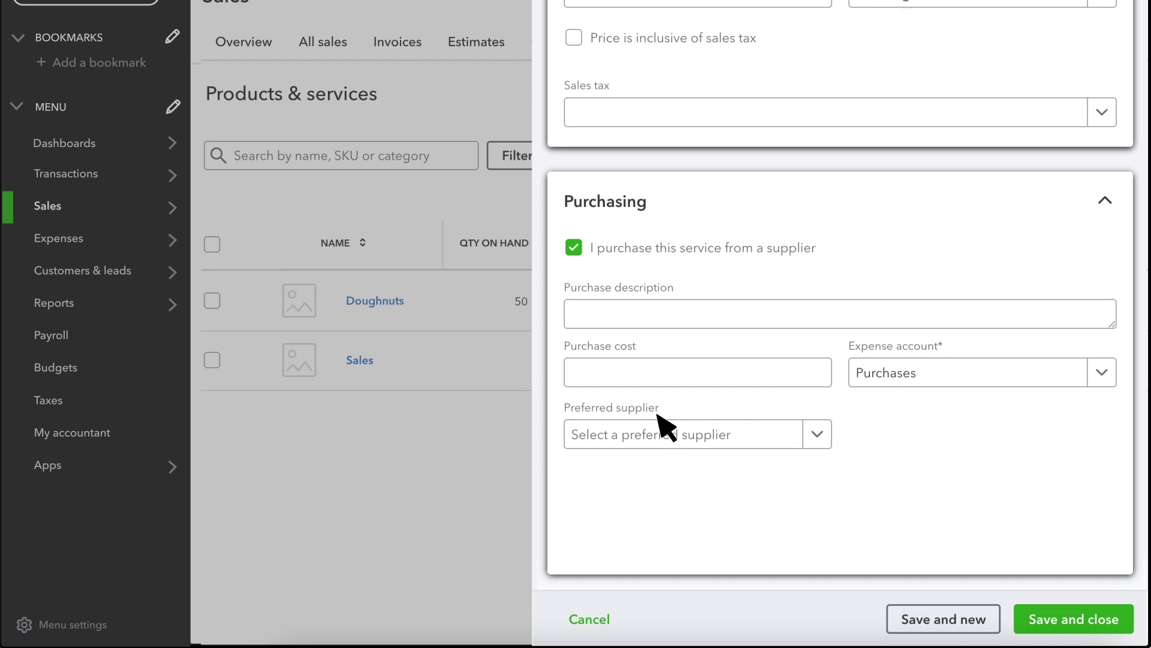
pyautogui.click(572, 246)
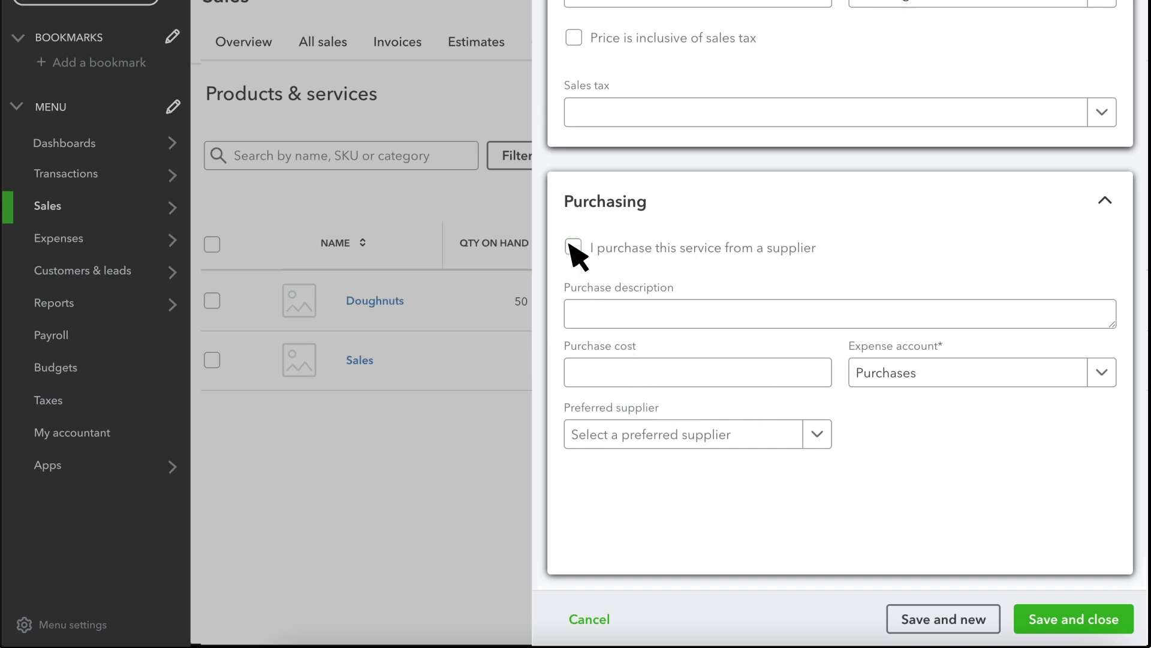
pyautogui.click(1092, 627)
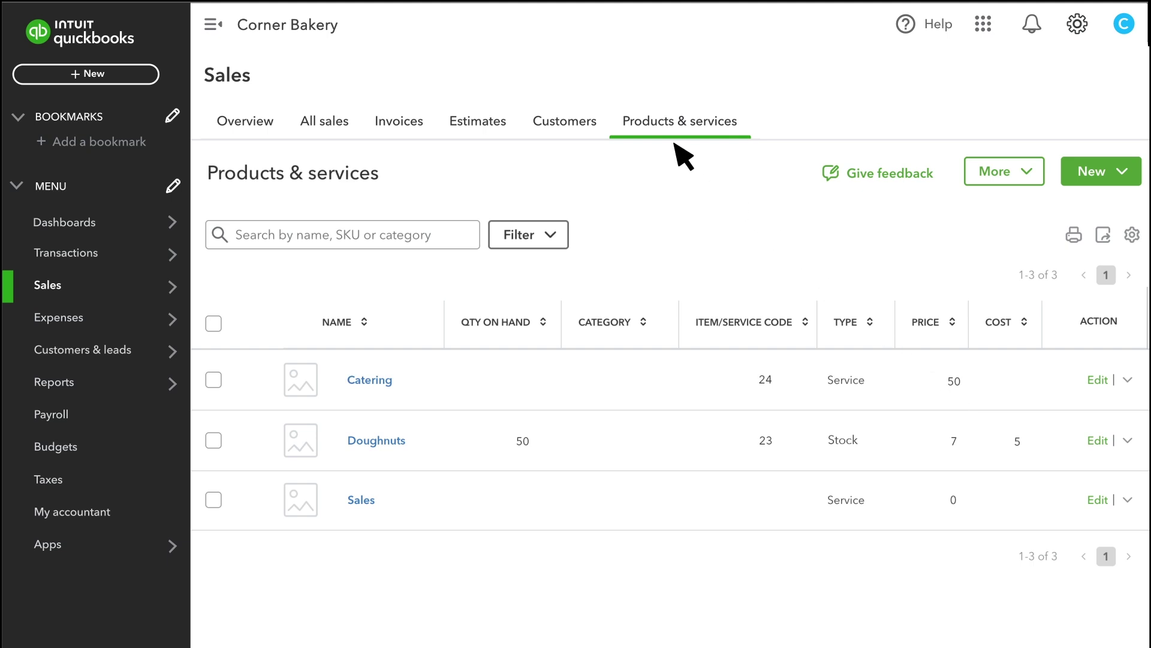
# - Open the New item dropdown to reach the Batch import option
pyautogui.click(1121, 175)
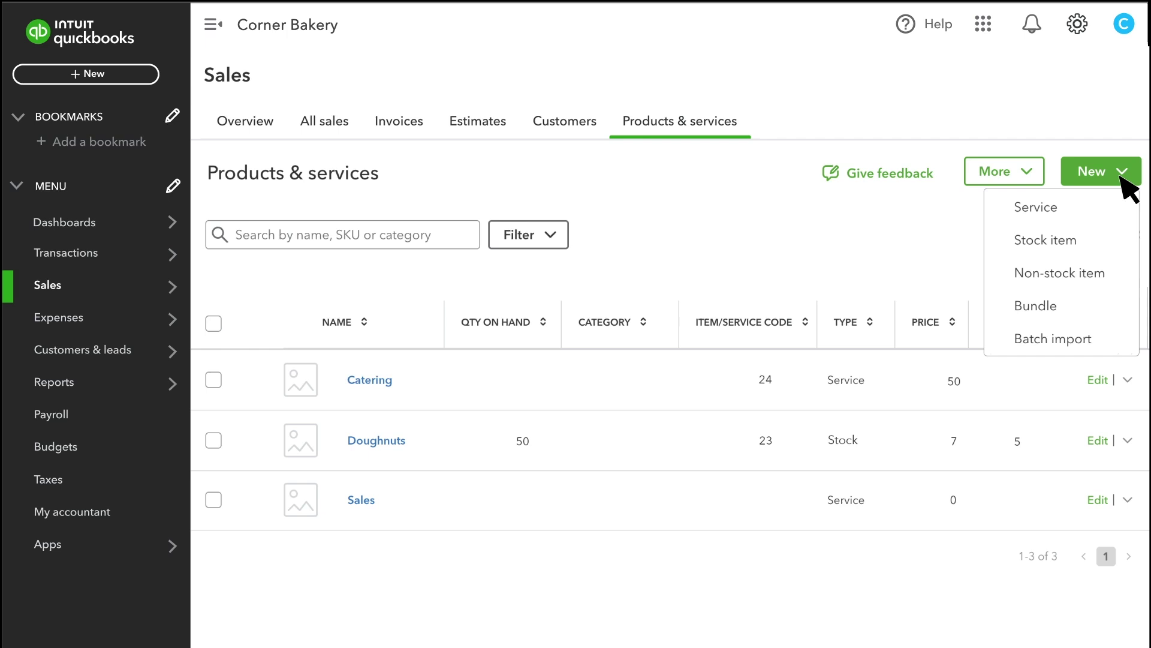
# - Import Products & Services sheet.XLS into the batch grid, accepting the column mappings
pyautogui.click(1088, 341)
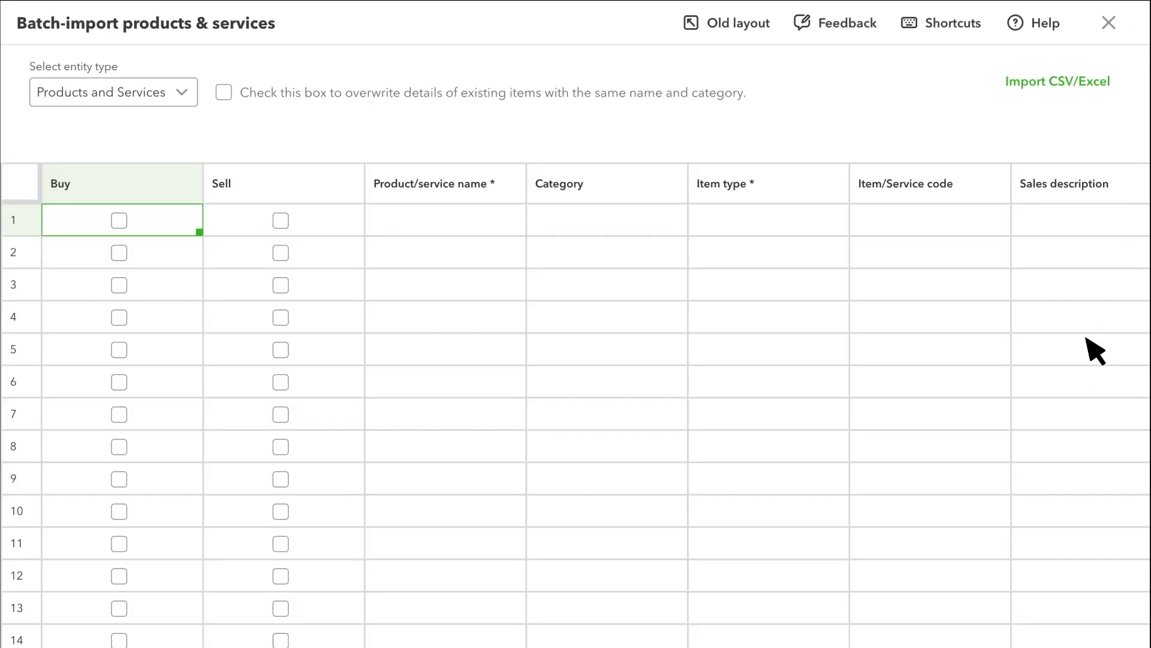
pyautogui.click(1085, 83)
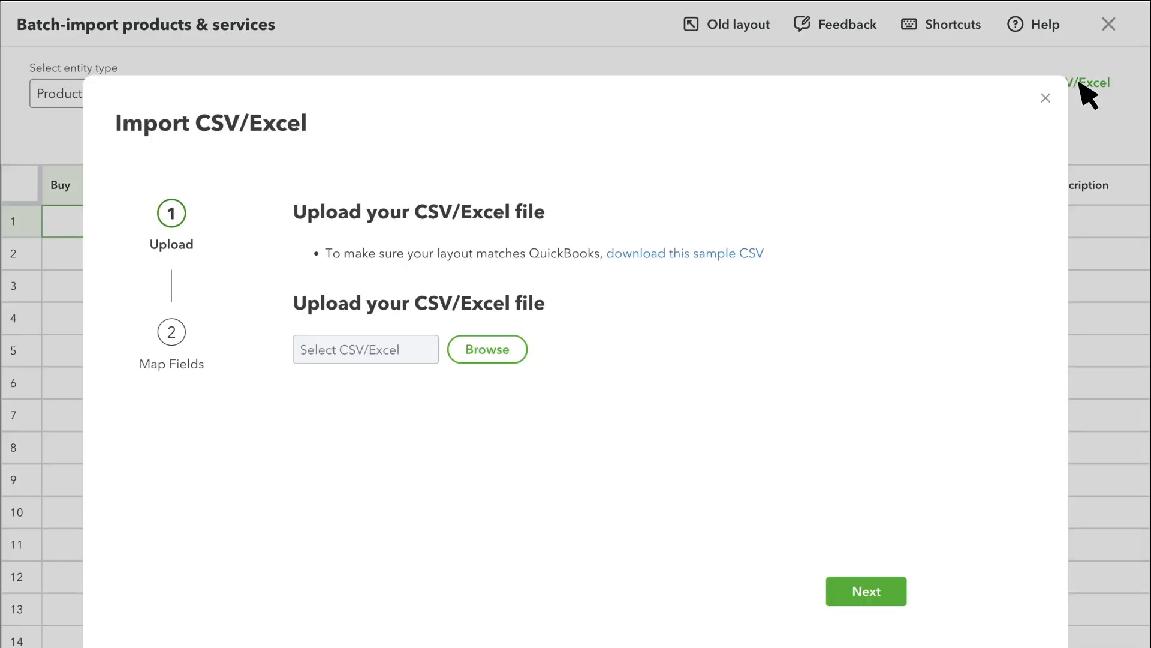
pyautogui.click(489, 350)
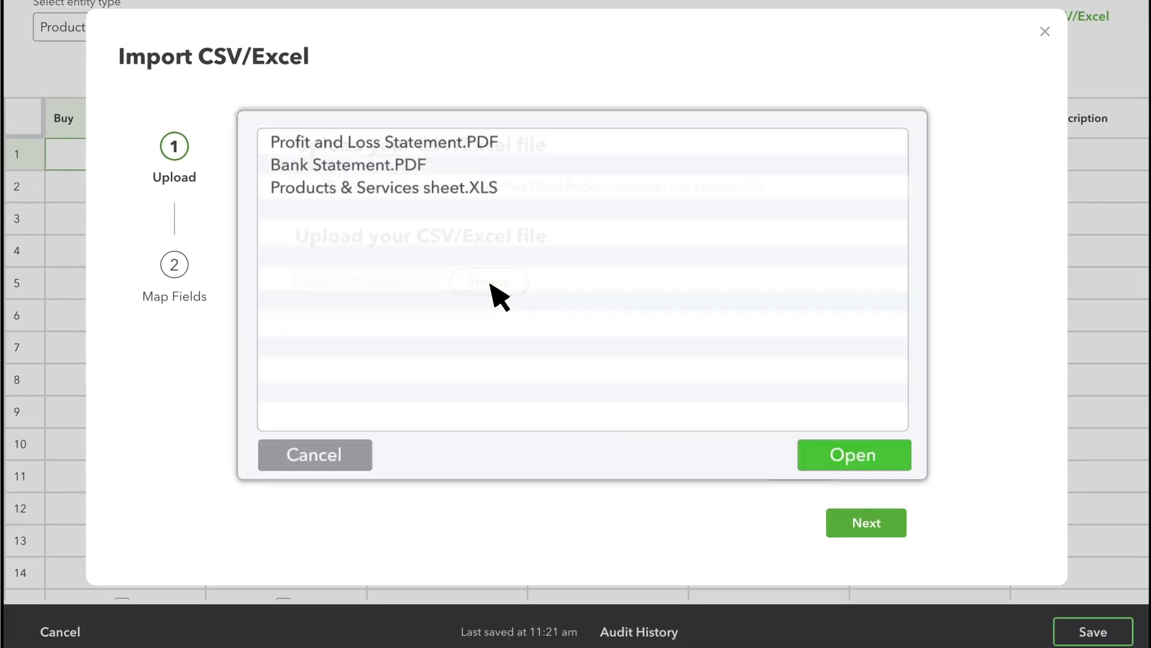
pyautogui.click(433, 189)
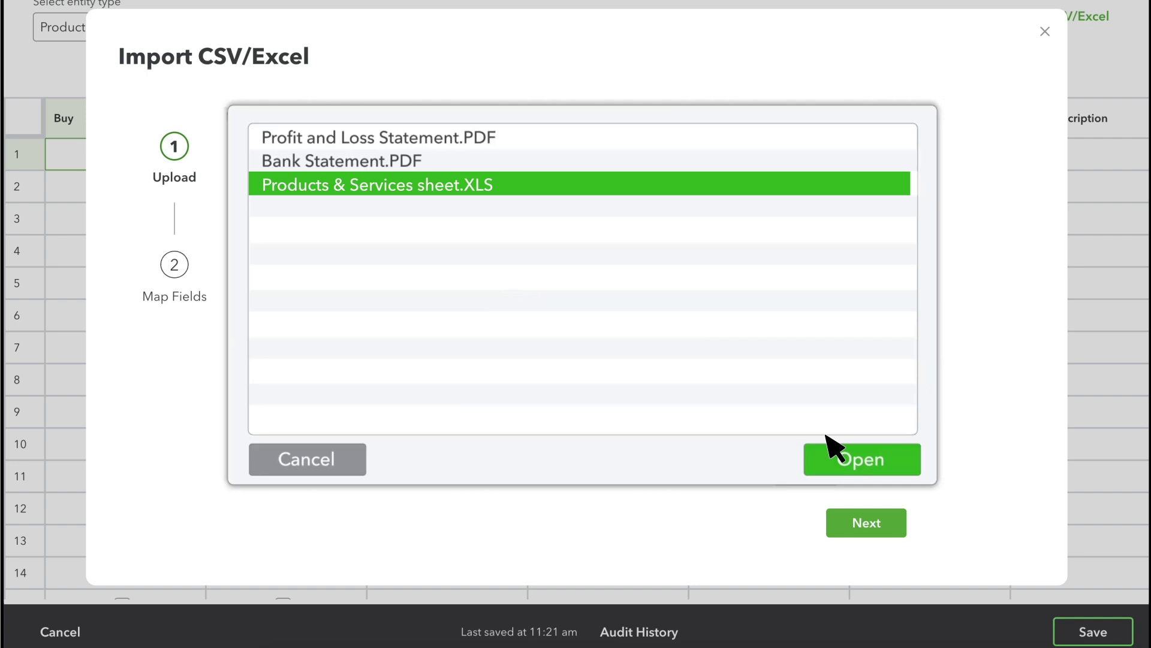
pyautogui.click(870, 470)
pyautogui.click(871, 524)
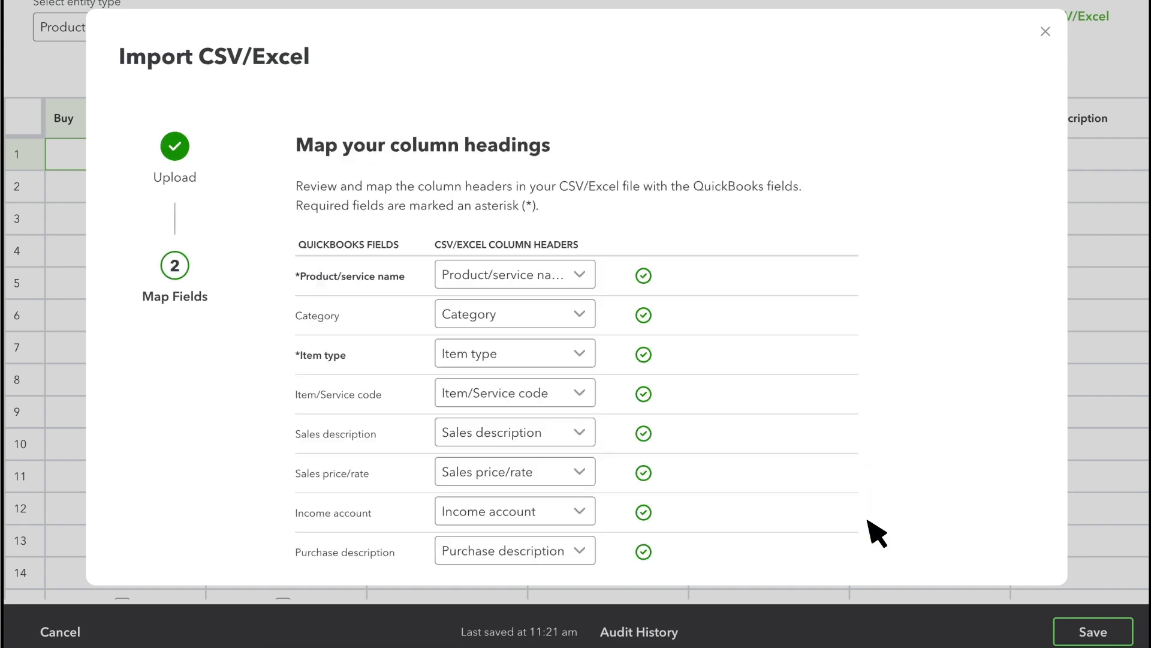
pyautogui.scroll(-5, 632, 288)
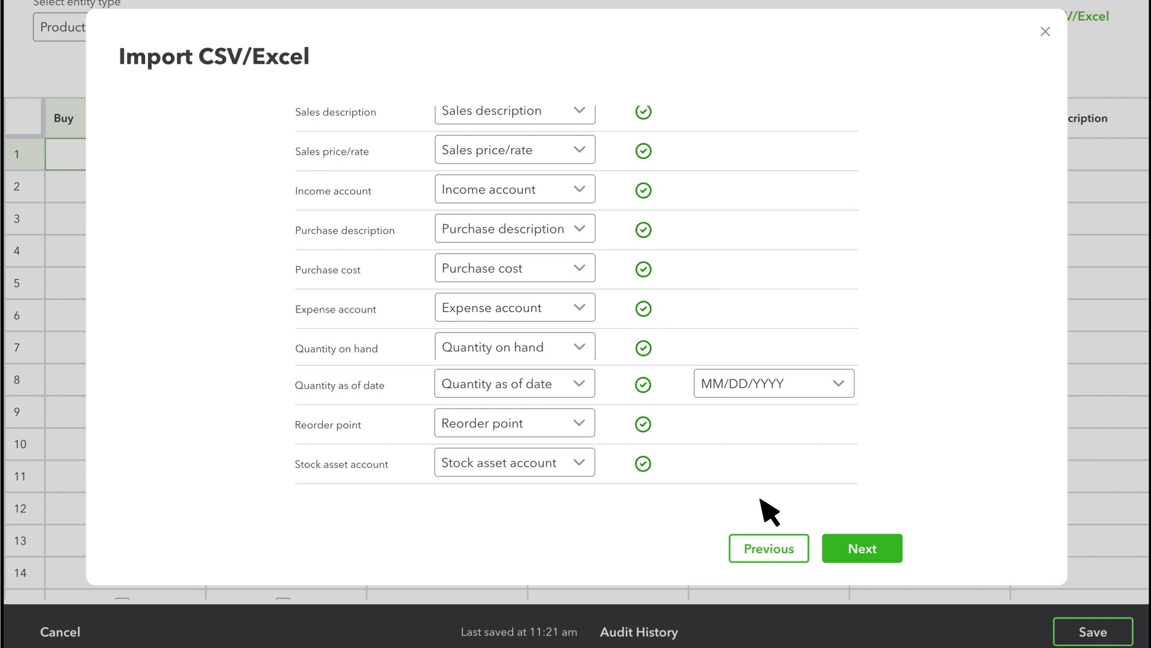
pyautogui.click(862, 548)
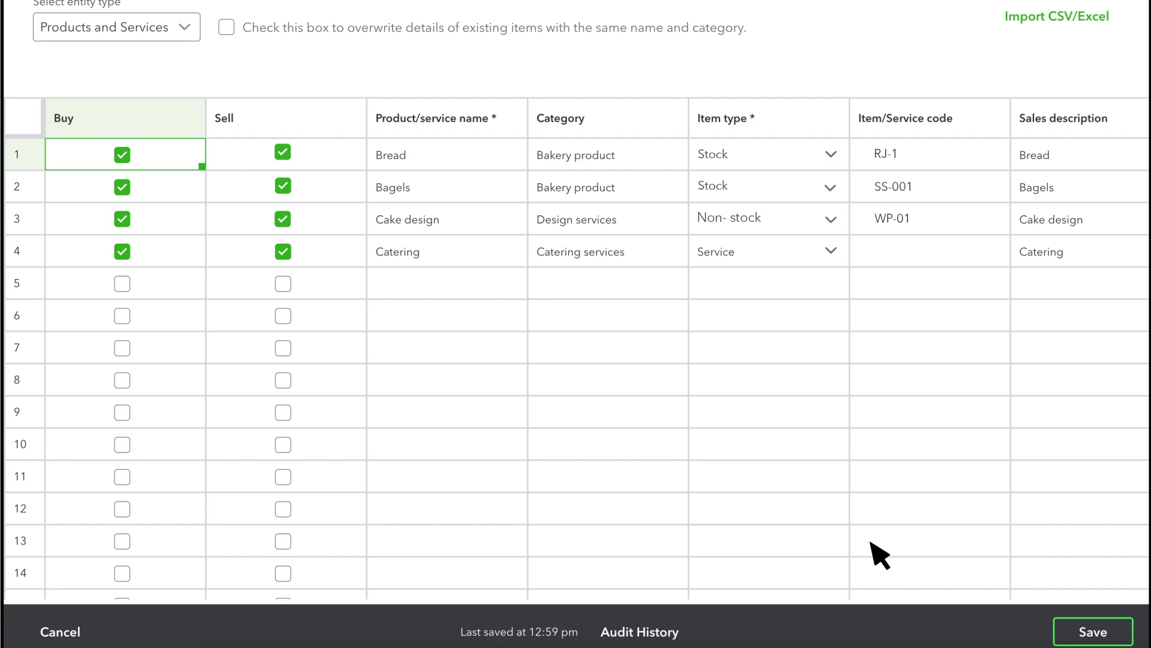
# - Save the imported Bread, Bagels and Cake design rows to the list
pyautogui.click(1103, 630)
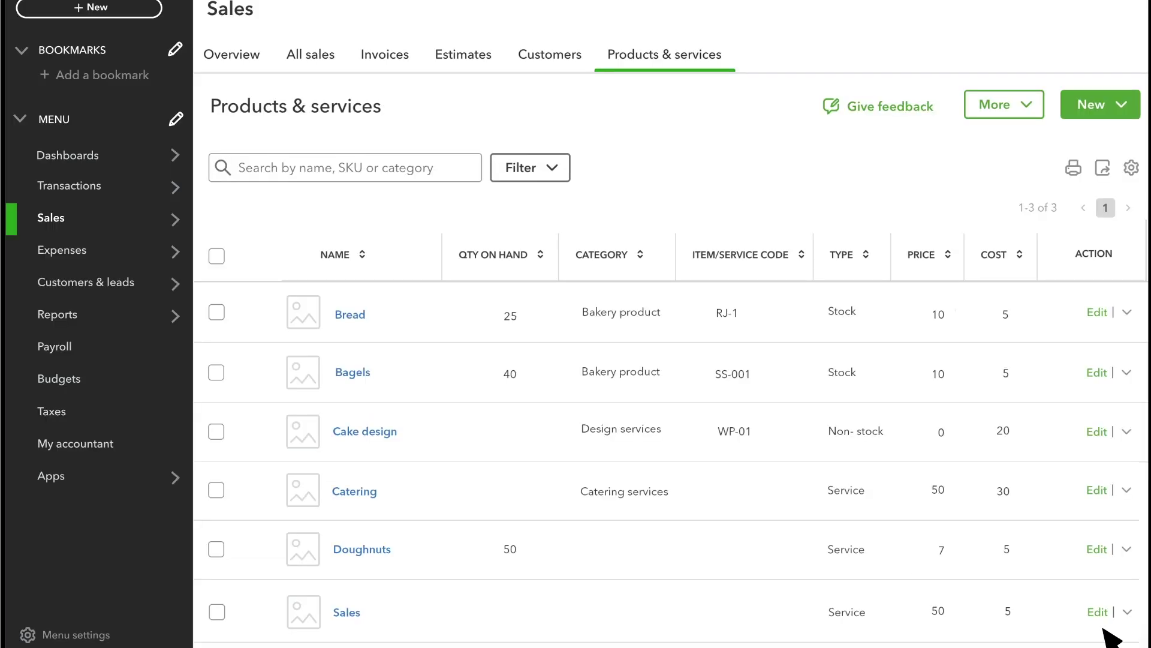